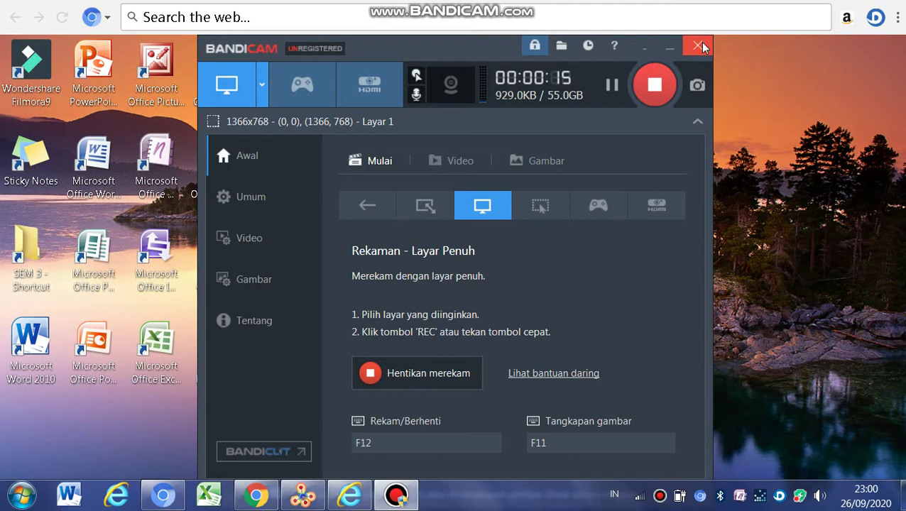
Bring back the Sphalerite page and highlight its ZnS formula and Isometric crystal system.
{"action": "left_click", "coordinate": [645, 44]}
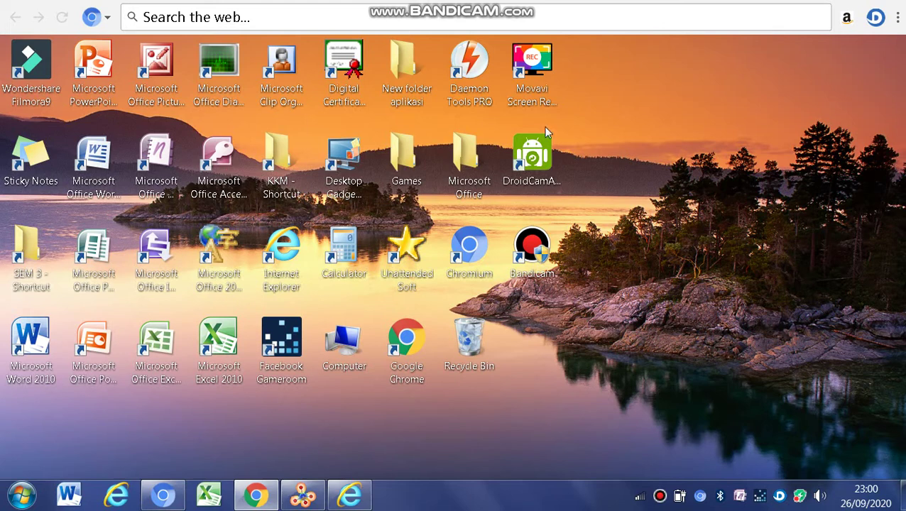
{"action": "left_click", "coordinate": [266, 497]}
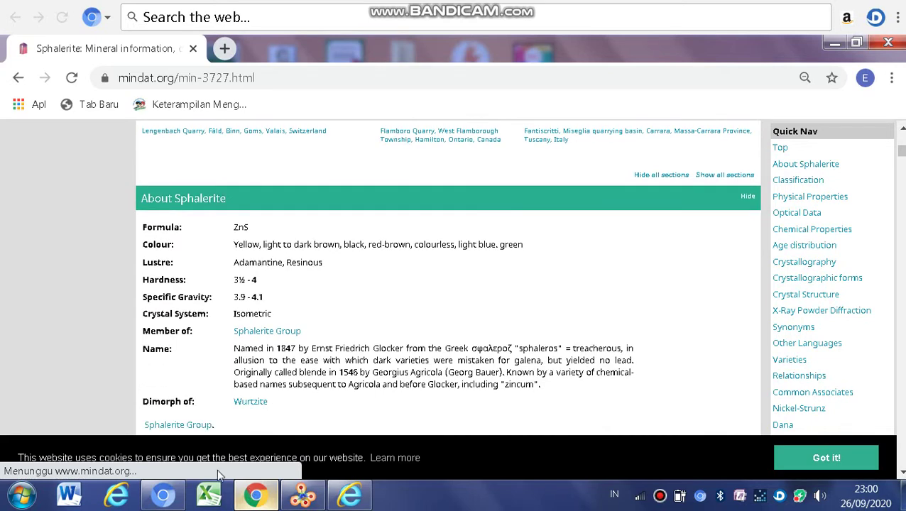
{"action": "left_click", "coordinate": [250, 231]}
{"action": "left_click", "coordinate": [252, 233]}
{"action": "left_click_drag", "start_coordinate": [250, 230], "coordinate": [235, 232]}
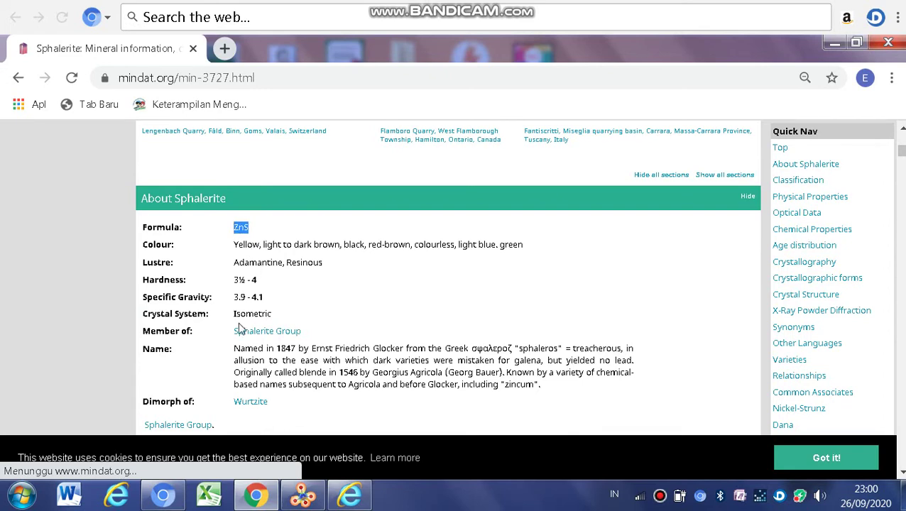
{"action": "left_click_drag", "start_coordinate": [234, 316], "coordinate": [277, 319]}
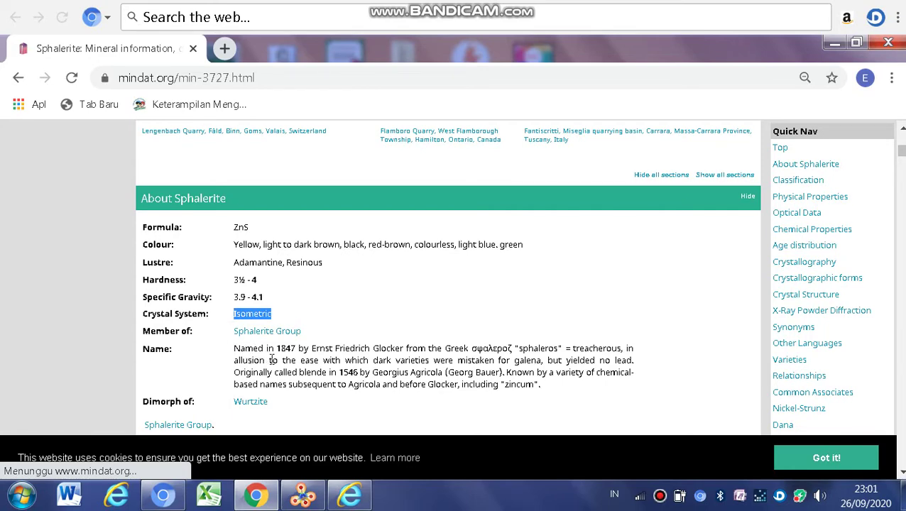
Scroll down to Sphalerite's Chemical Properties, then bring VESTA to the front.
{"action": "scroll", "coordinate": [272, 360], "scroll_direction": "down", "scroll_amount": 3}
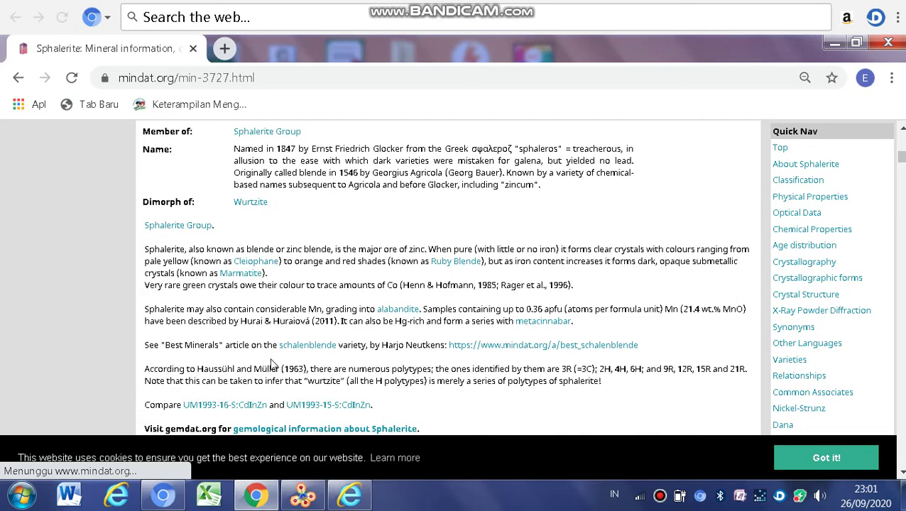
{"action": "scroll", "coordinate": [272, 362], "scroll_direction": "down", "scroll_amount": 10}
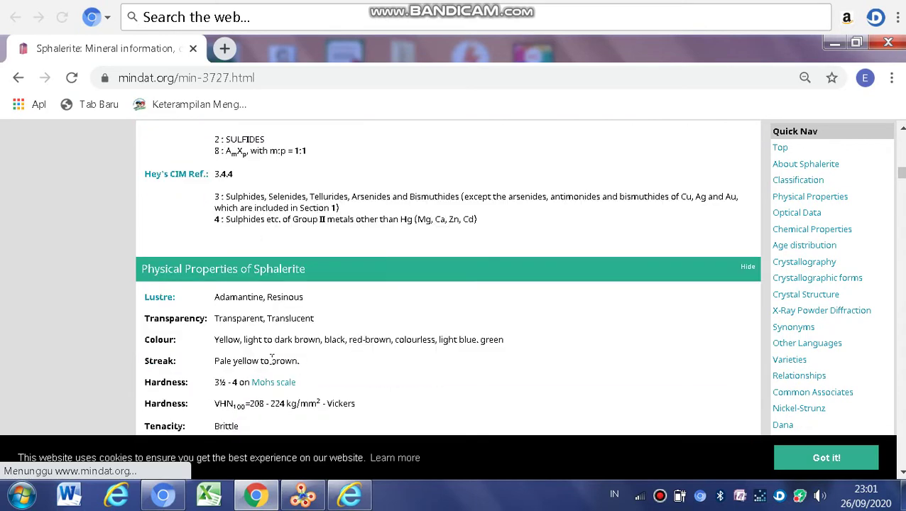
{"action": "scroll", "coordinate": [272, 360], "scroll_direction": "down", "scroll_amount": 4}
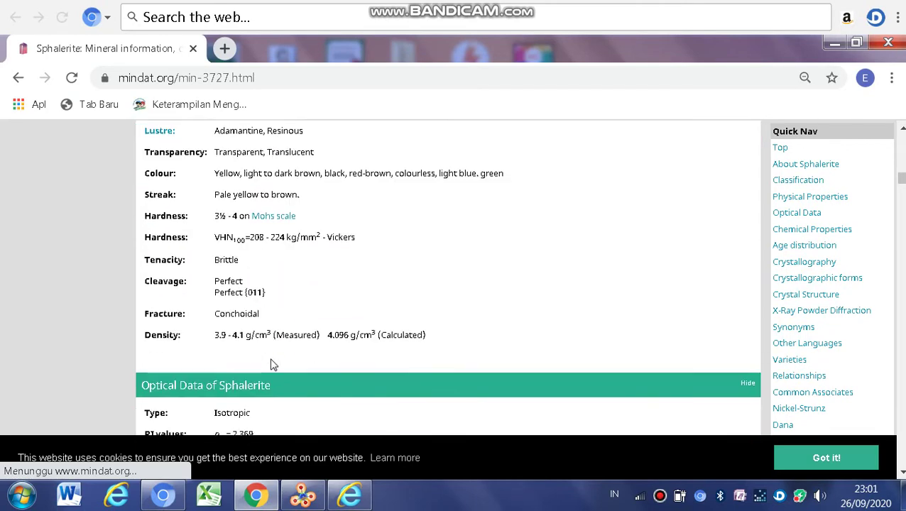
{"action": "scroll", "coordinate": [273, 365], "scroll_direction": "down", "scroll_amount": 4}
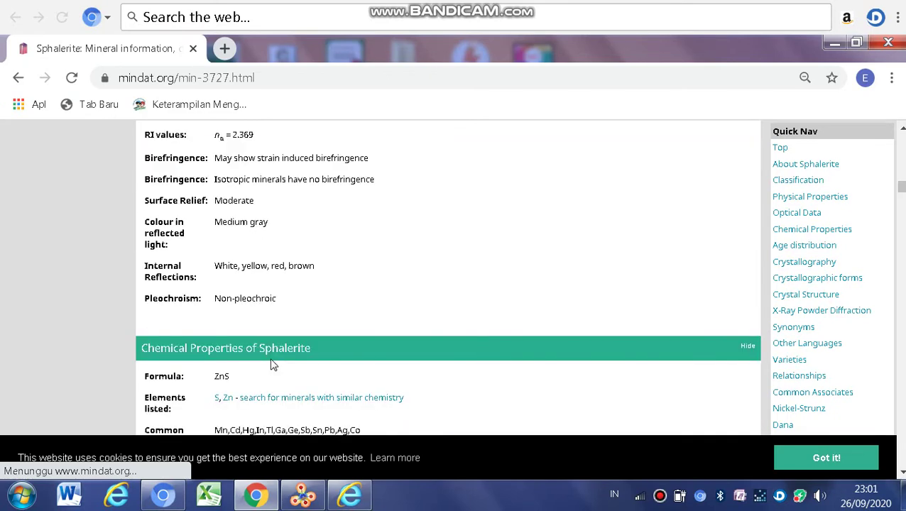
{"action": "left_click", "coordinate": [303, 499]}
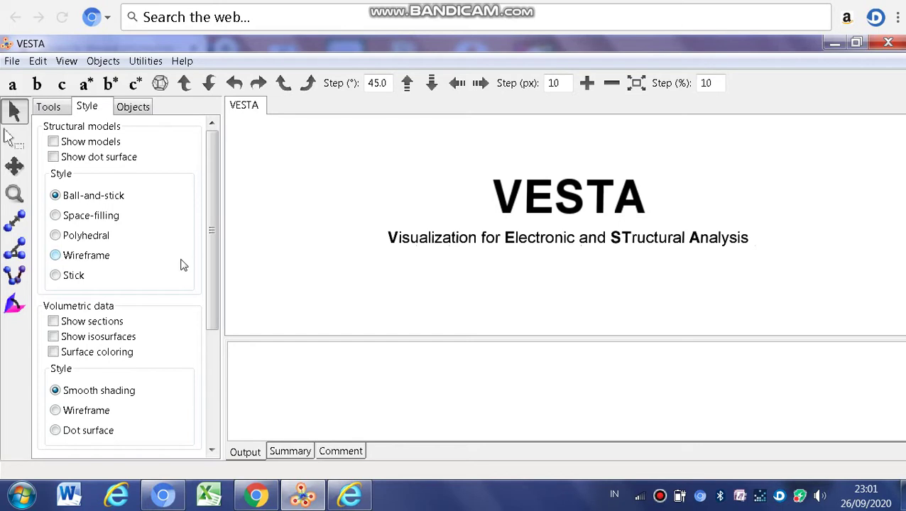
Start a new structure with Ctrl+N and retitle its phase from 'New structure' to 'Zinc Blende'.
{"action": "key", "text": "ctrl+n"}
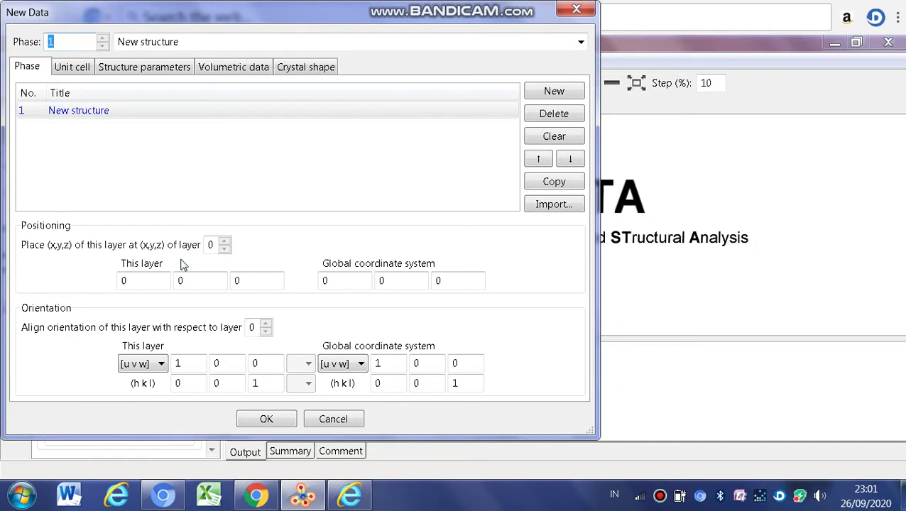
{"action": "left_click", "coordinate": [108, 112]}
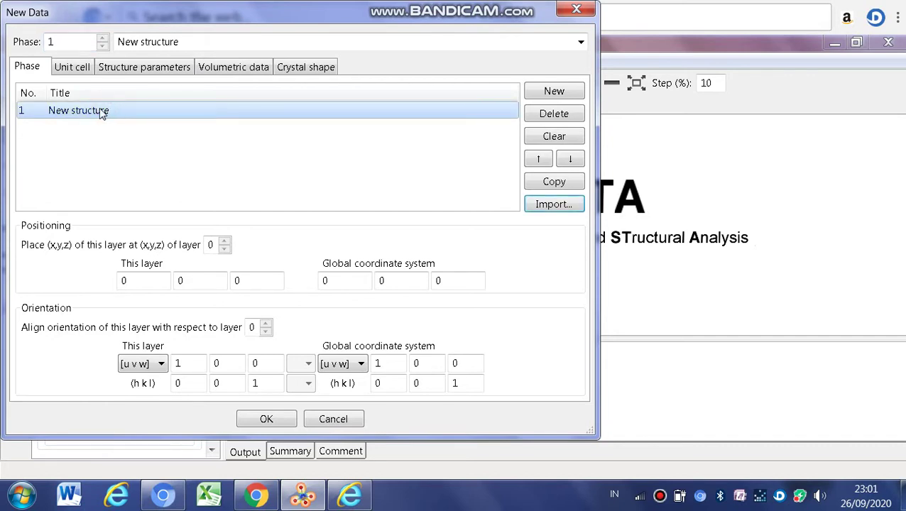
{"action": "left_click", "coordinate": [90, 112]}
{"action": "left_click", "coordinate": [91, 115]}
{"action": "double_click", "coordinate": [90, 113]}
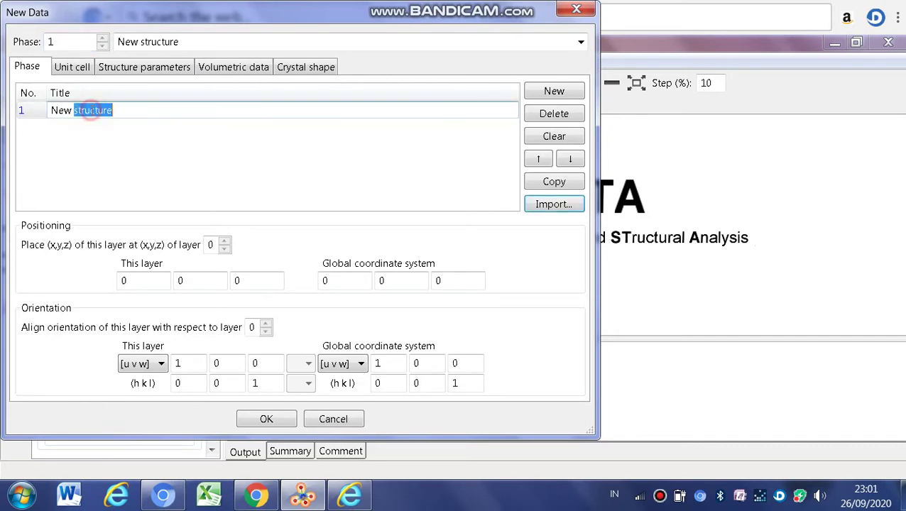
{"action": "key", "text": "BackSpace"}
{"action": "key", "text": "BackSpace"}
{"action": "key", "text": "BackSpace"}
{"action": "key", "text": "BackSpace"}
{"action": "key", "text": "BackSpace"}
{"action": "type", "text": "Zinc"}
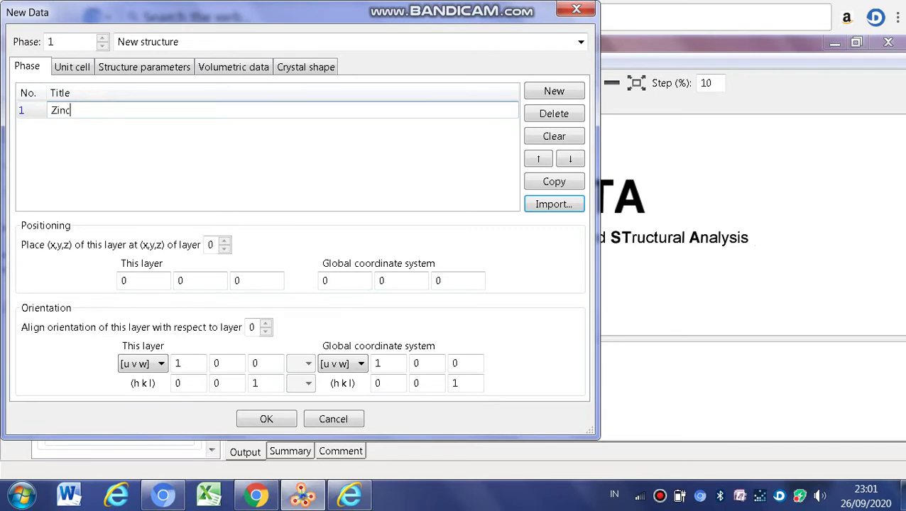
{"action": "type", "text": " Blende"}
{"action": "left_click", "coordinate": [257, 418]}
Create the Zinc Blende structure and set its unit cell's crystal system to Cubic.
{"action": "left_click", "coordinate": [257, 418]}
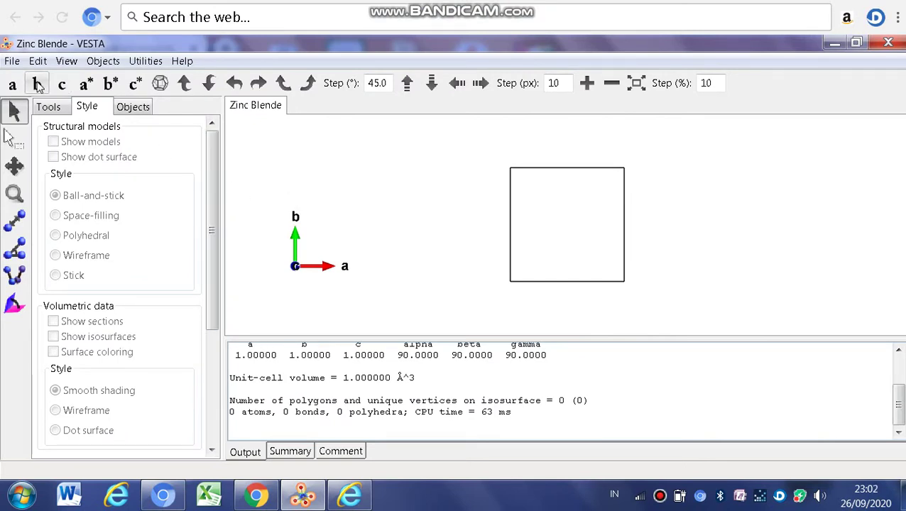
{"action": "left_click", "coordinate": [18, 64]}
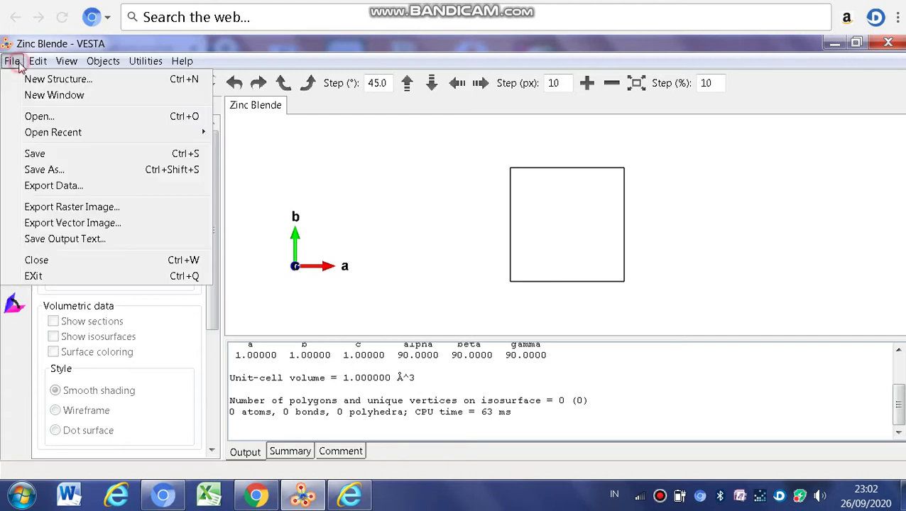
{"action": "left_click", "coordinate": [35, 63]}
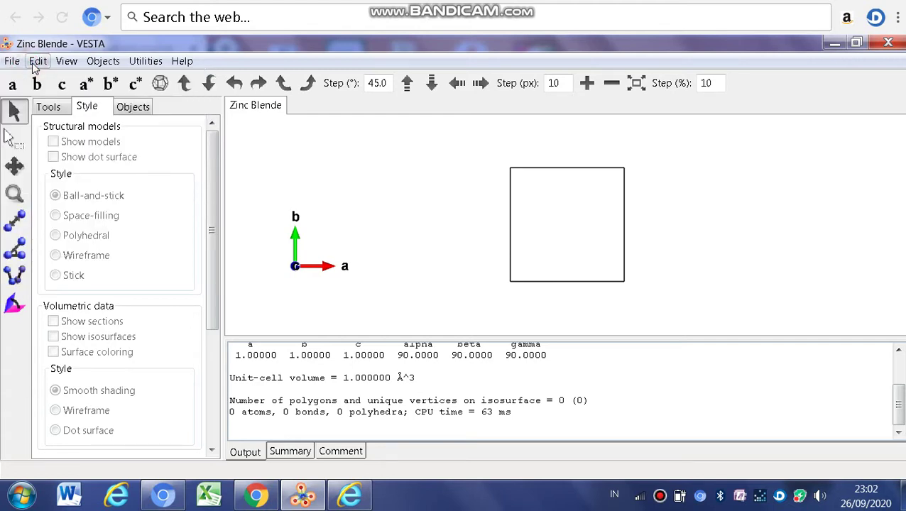
{"action": "left_click", "coordinate": [37, 63]}
{"action": "mouse_move", "coordinate": [59, 121]}
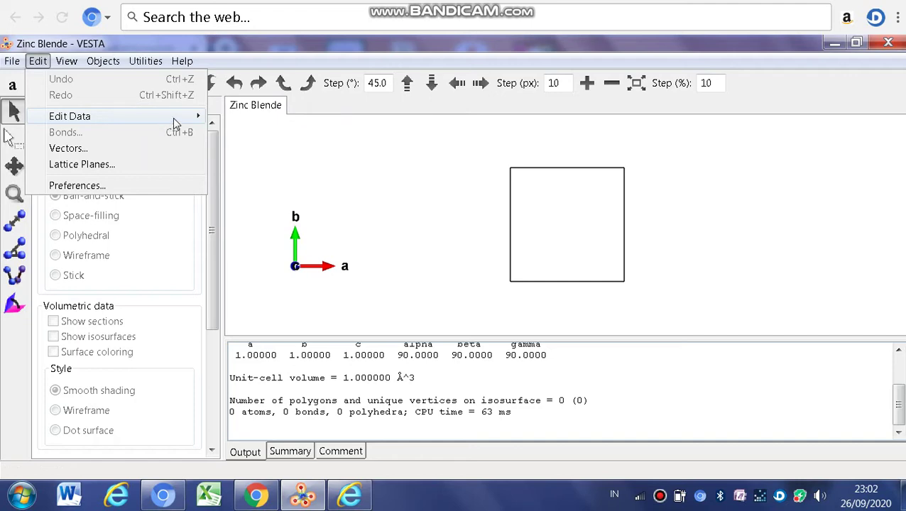
{"action": "mouse_move", "coordinate": [173, 117]}
{"action": "left_click", "coordinate": [229, 132]}
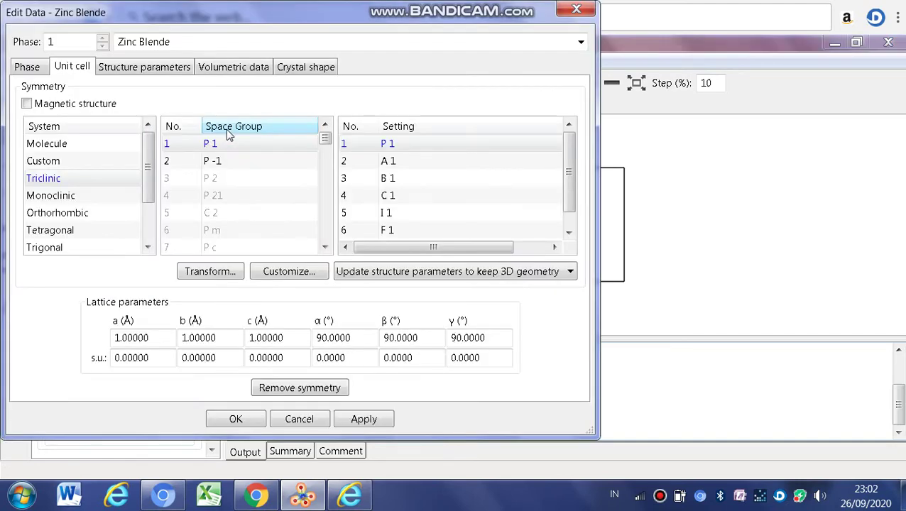
{"action": "left_click", "coordinate": [147, 151]}
{"action": "left_click_drag", "start_coordinate": [147, 151], "coordinate": [147, 234]}
{"action": "left_click", "coordinate": [118, 233]}
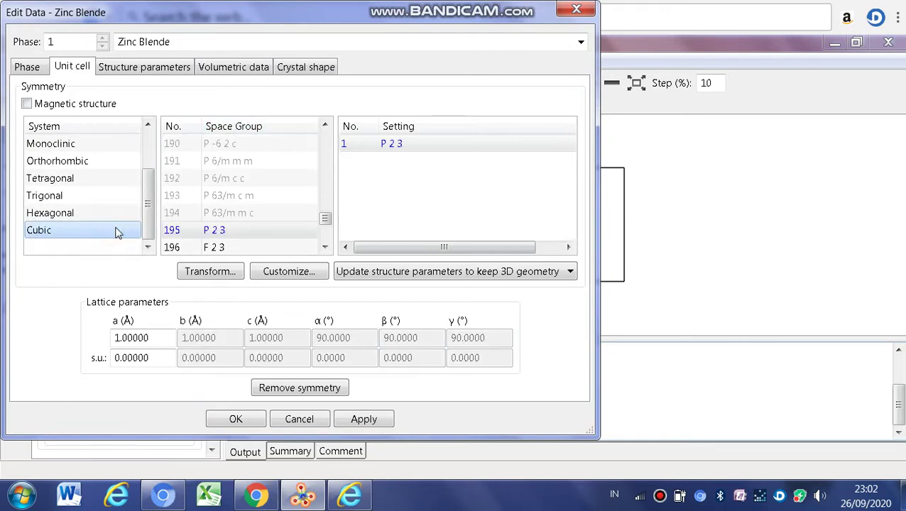
Choose space group 216 F -4 3 m for the cell.
{"action": "left_click", "coordinate": [326, 219]}
{"action": "left_click_drag", "start_coordinate": [325, 218], "coordinate": [326, 235]}
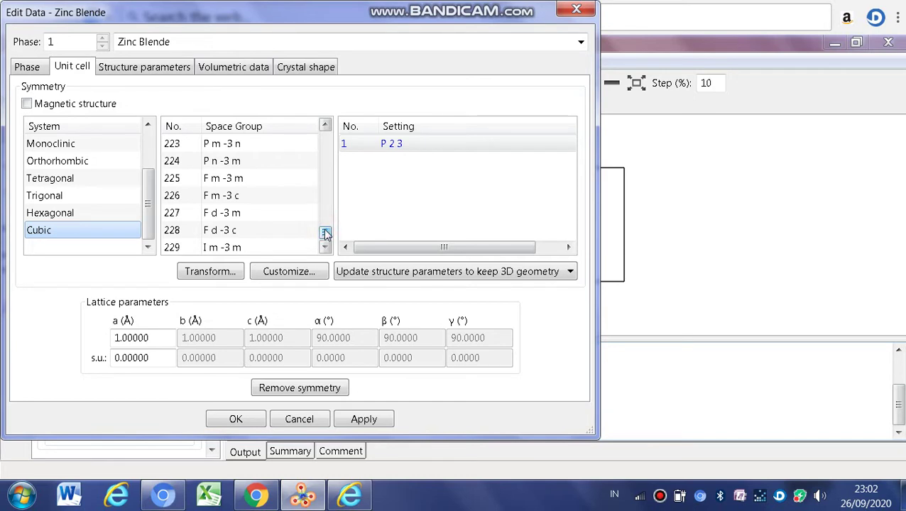
{"action": "scroll", "coordinate": [325, 235], "scroll_direction": "up", "scroll_amount": 1}
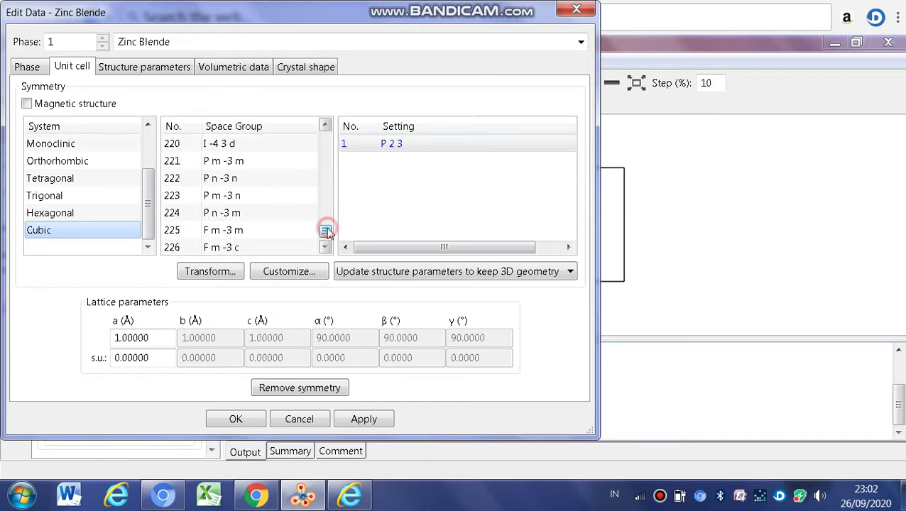
{"action": "left_click_drag", "start_coordinate": [325, 234], "coordinate": [327, 231]}
{"action": "left_click", "coordinate": [289, 182]}
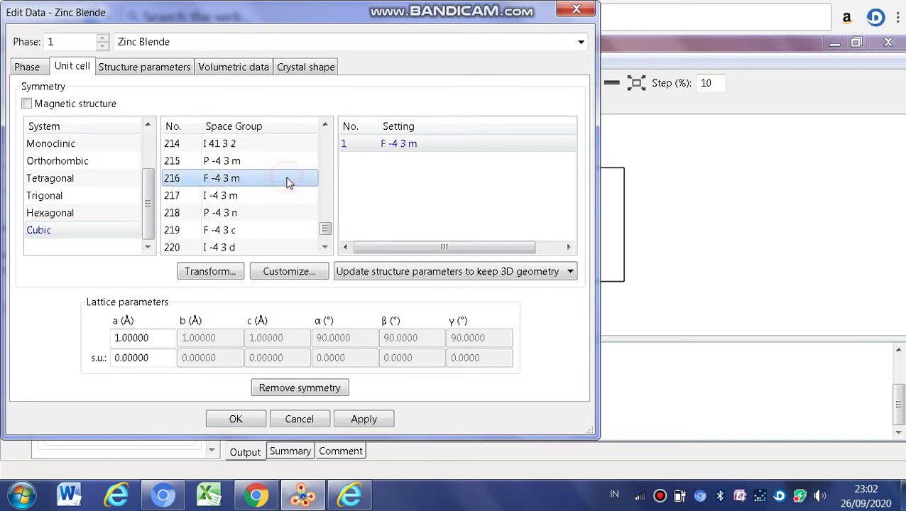
{"action": "left_click", "coordinate": [284, 179]}
Set lattice constant a to 5.406 Å and apply the cubic cell settings.
{"action": "left_click_drag", "start_coordinate": [159, 341], "coordinate": [62, 348]}
{"action": "key", "text": "BackSpace"}
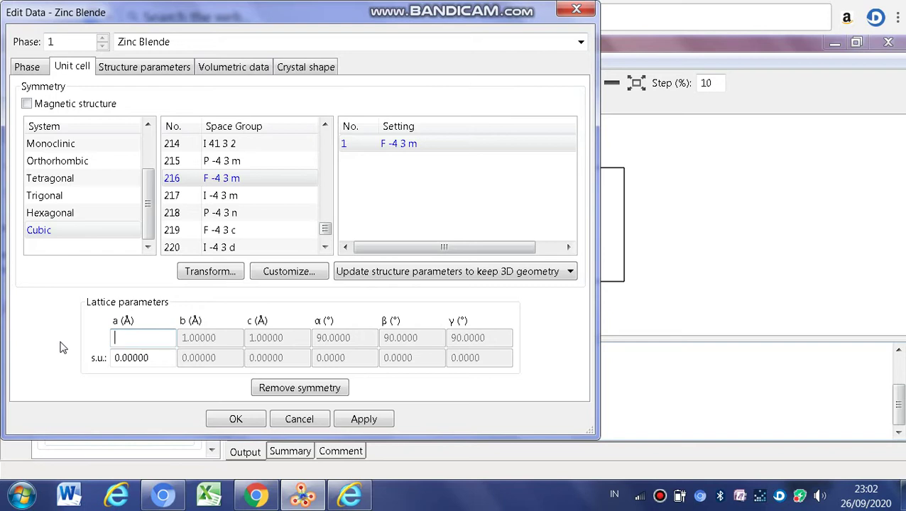
{"action": "type", "text": "5.406"}
{"action": "key", "text": "Tab"}
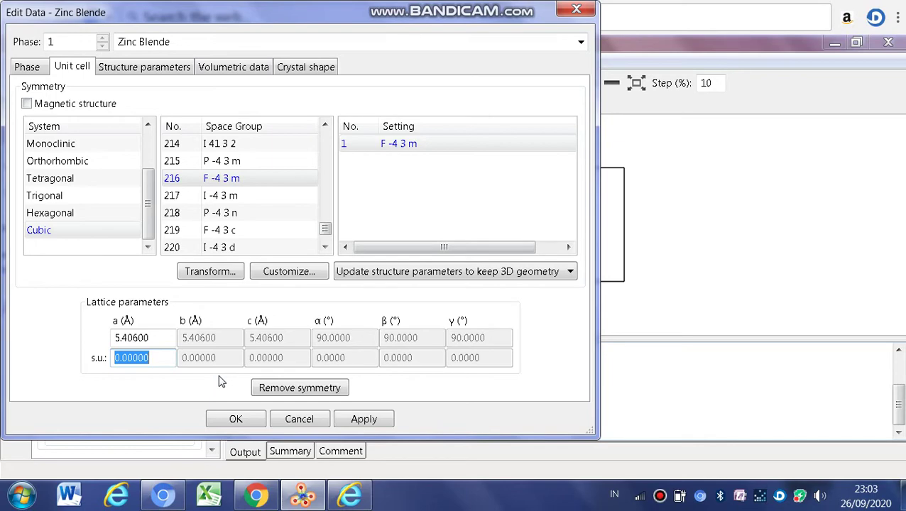
{"action": "left_click", "coordinate": [224, 419]}
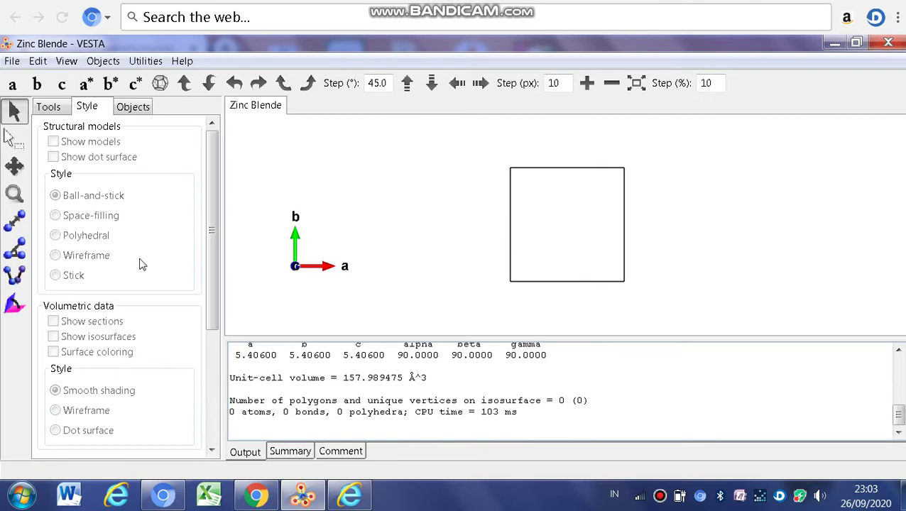
Add a placeholder atom XX at 0, 0, 0 in the Structure parameters list.
{"action": "left_click", "coordinate": [37, 65]}
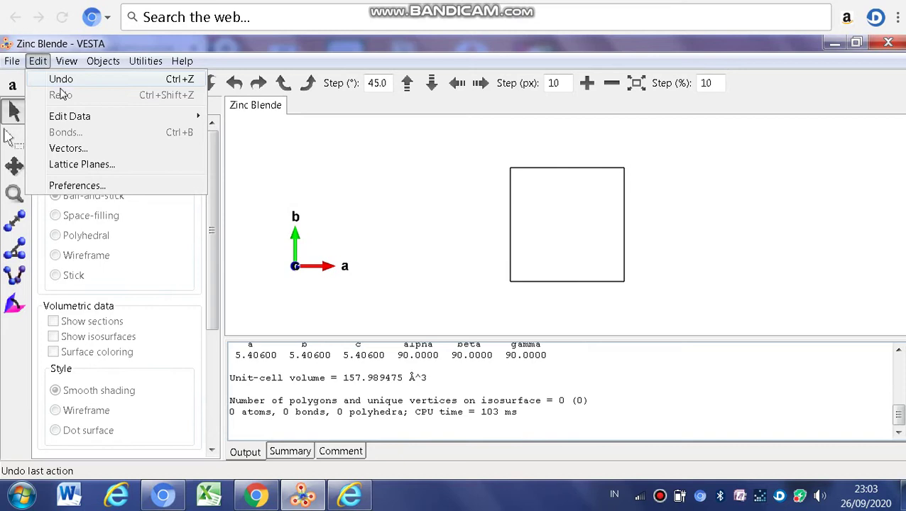
{"action": "mouse_move", "coordinate": [66, 117]}
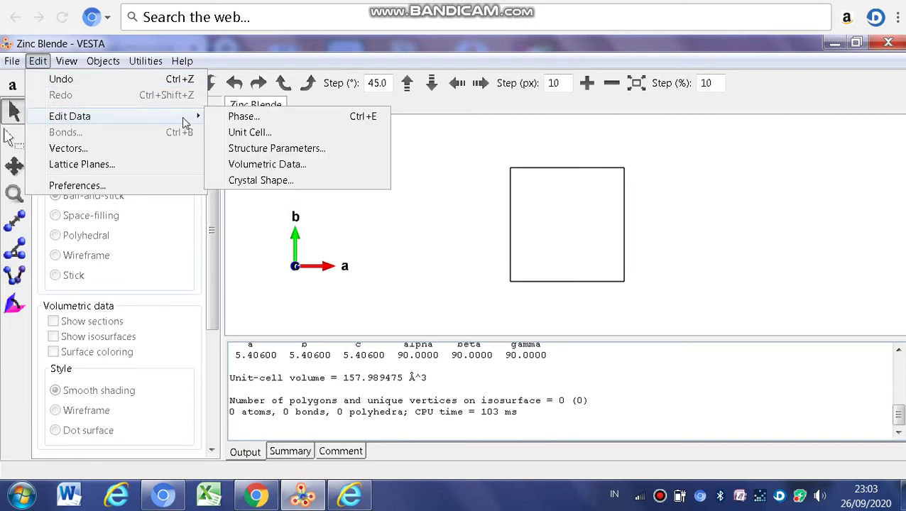
{"action": "left_click", "coordinate": [223, 148]}
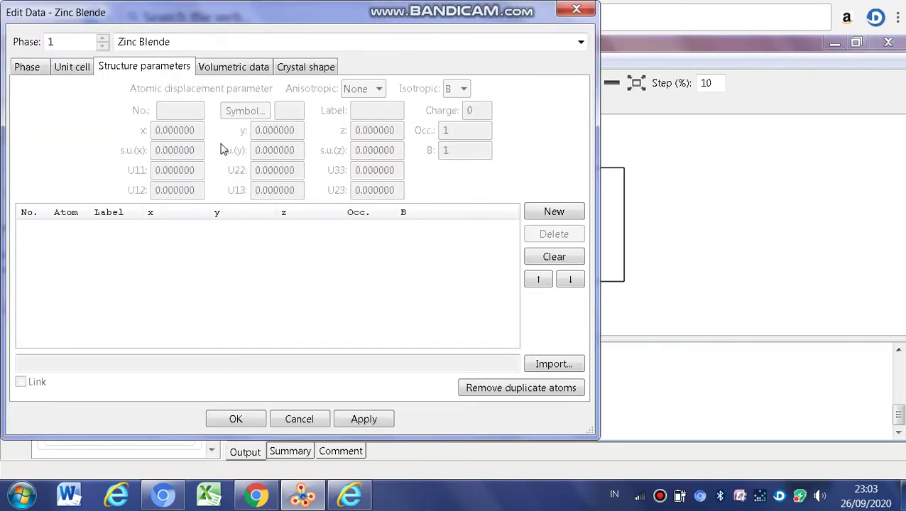
{"action": "left_click", "coordinate": [543, 215]}
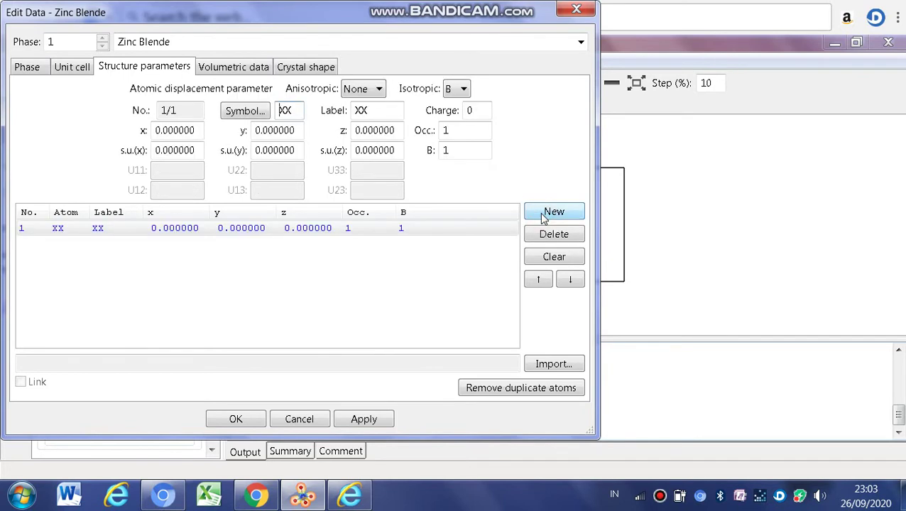
Set the first atom's element to sulfur (S) from the periodic table.
{"action": "left_click", "coordinate": [245, 111]}
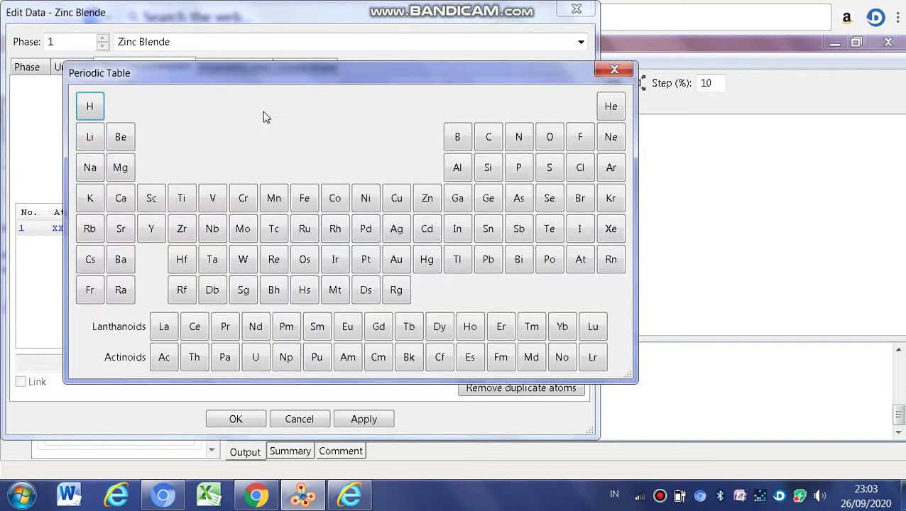
{"action": "left_click", "coordinate": [549, 167]}
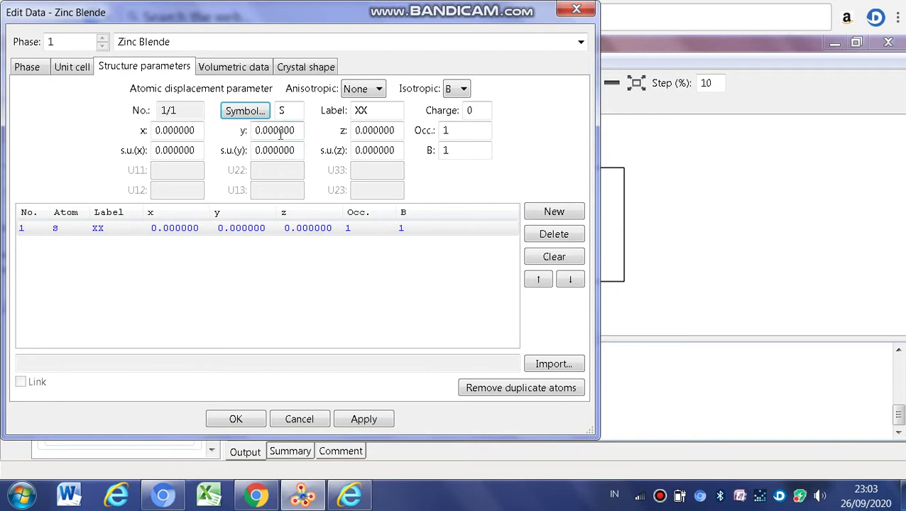
Add a second atom and set its element to zinc (Zn).
{"action": "left_click", "coordinate": [549, 215]}
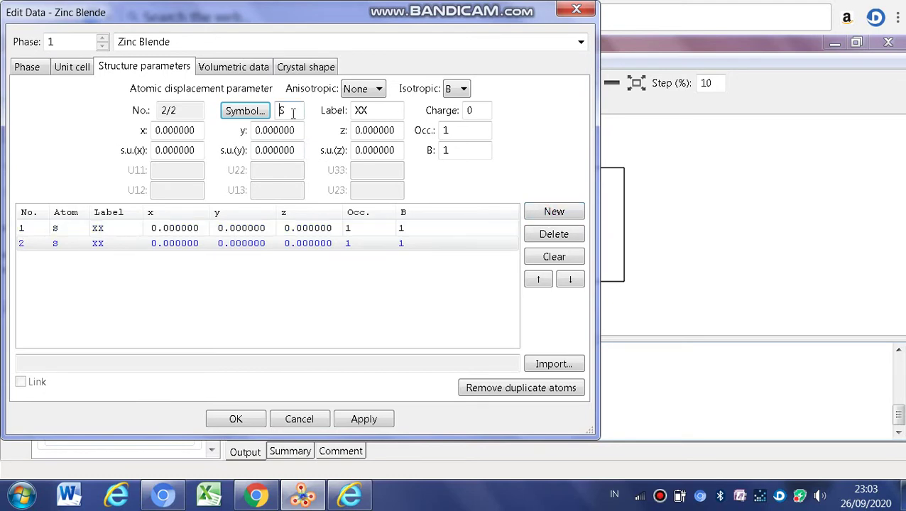
{"action": "left_click", "coordinate": [245, 114]}
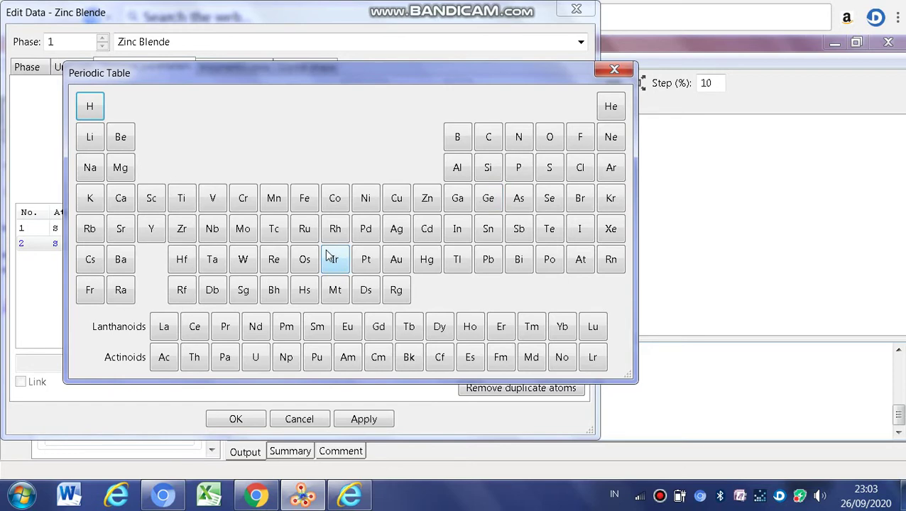
{"action": "left_click", "coordinate": [428, 199]}
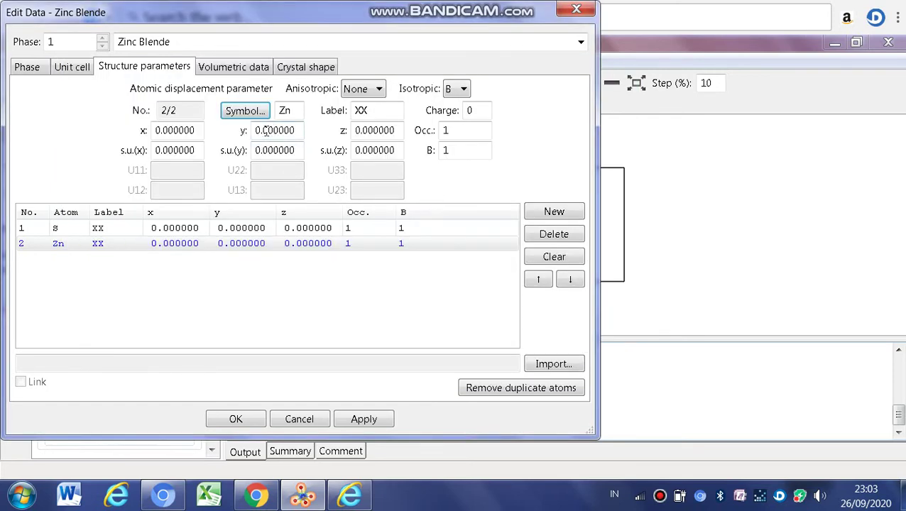
Place the Zn atom at x, y, z = 0.25, 0.25, 0.25 and confirm the structure data.
{"action": "double_click", "coordinate": [186, 132]}
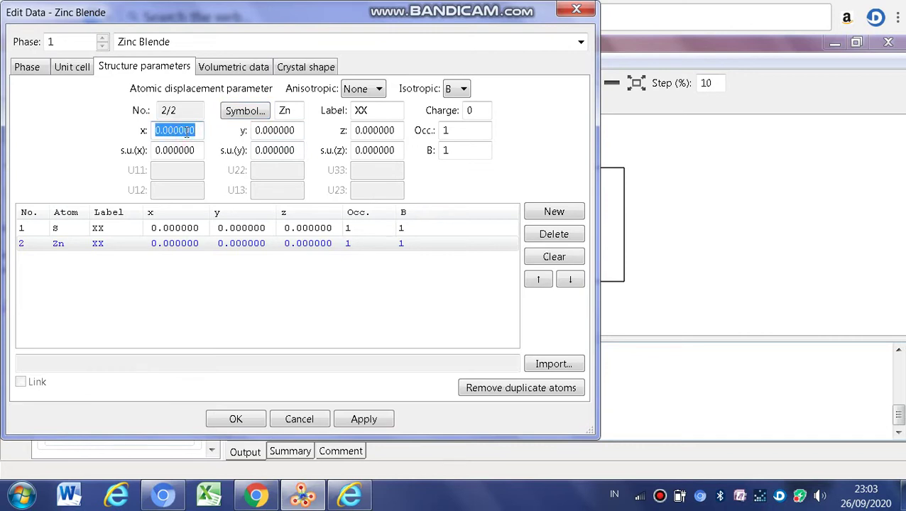
{"action": "key", "text": "BackSpace"}
{"action": "type", "text": "0."}
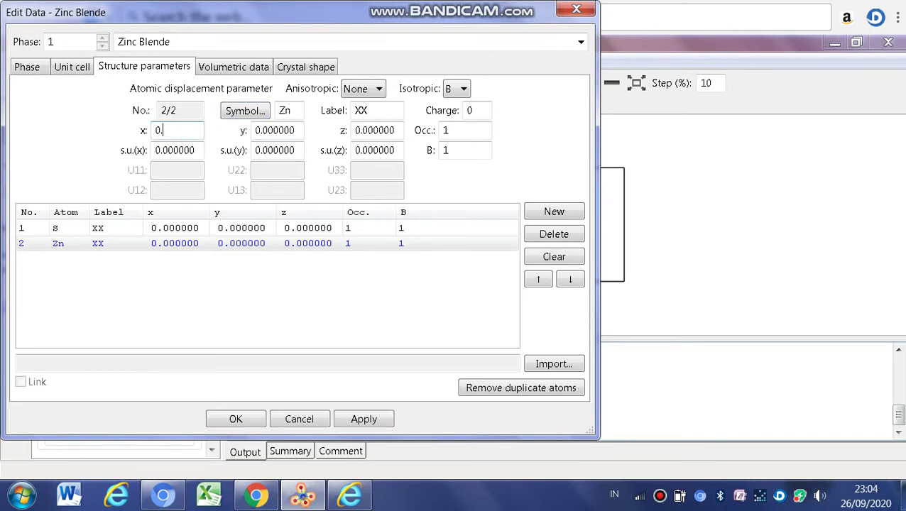
{"action": "type", "text": "25"}
{"action": "key", "text": "Tab"}
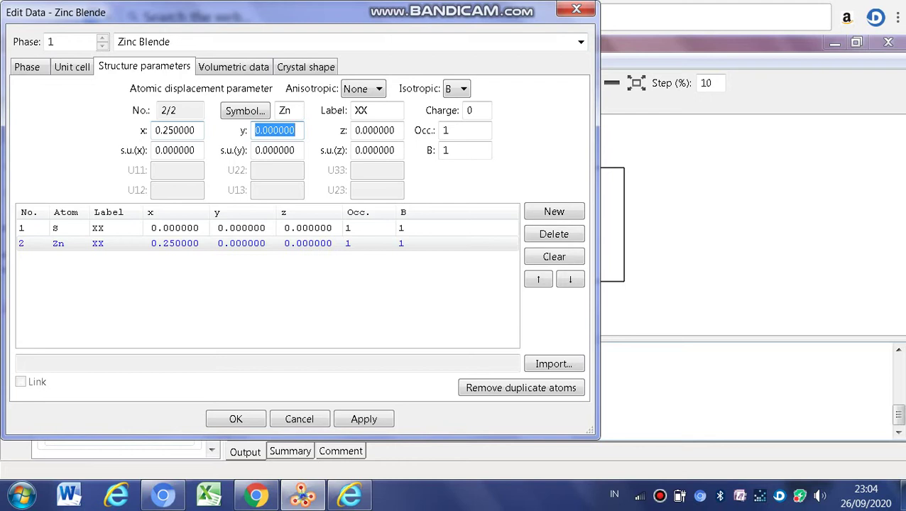
{"action": "type", "text": "0.2"}
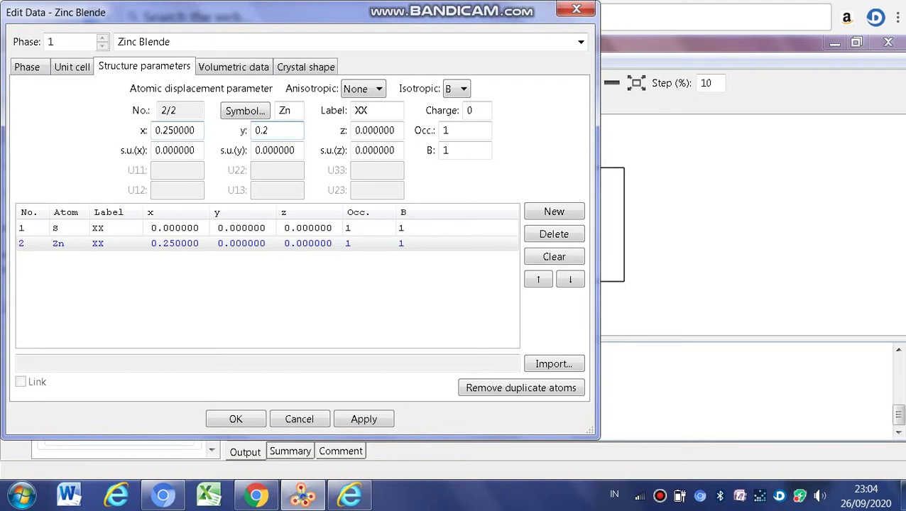
{"action": "type", "text": "5"}
{"action": "key", "text": "Tab"}
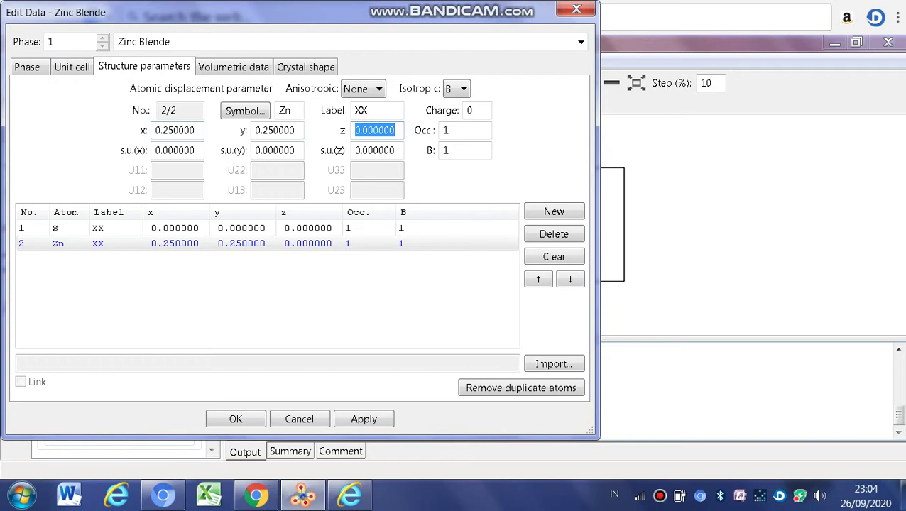
{"action": "key", "text": "BackSpace"}
{"action": "type", "text": "0."}
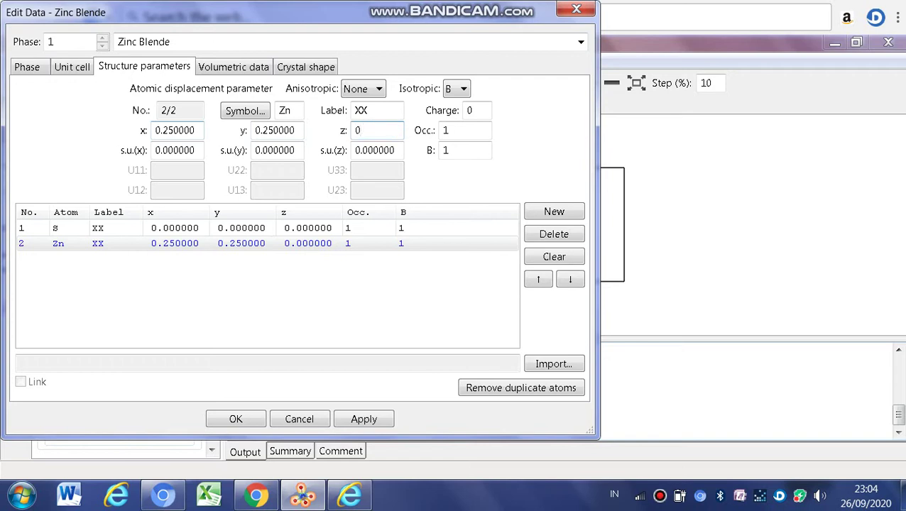
{"action": "type", "text": "25"}
{"action": "key", "text": "Tab"}
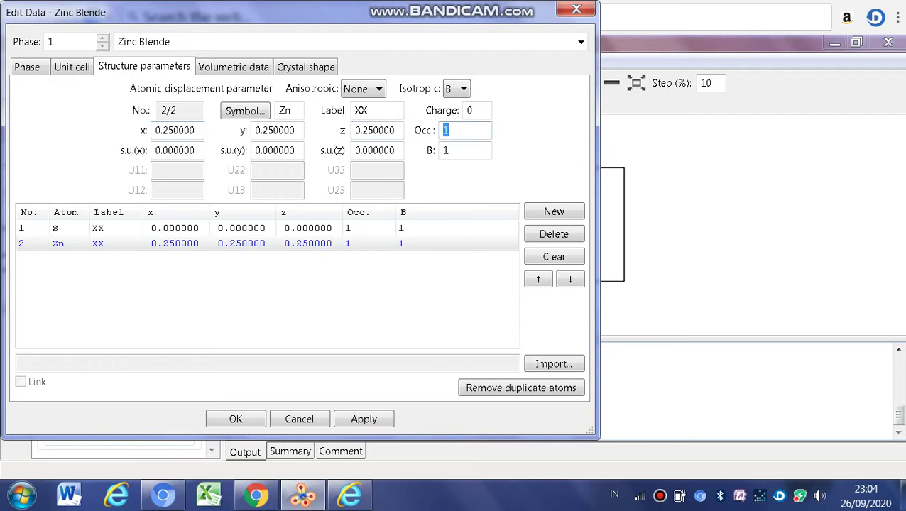
{"action": "left_click", "coordinate": [234, 419]}
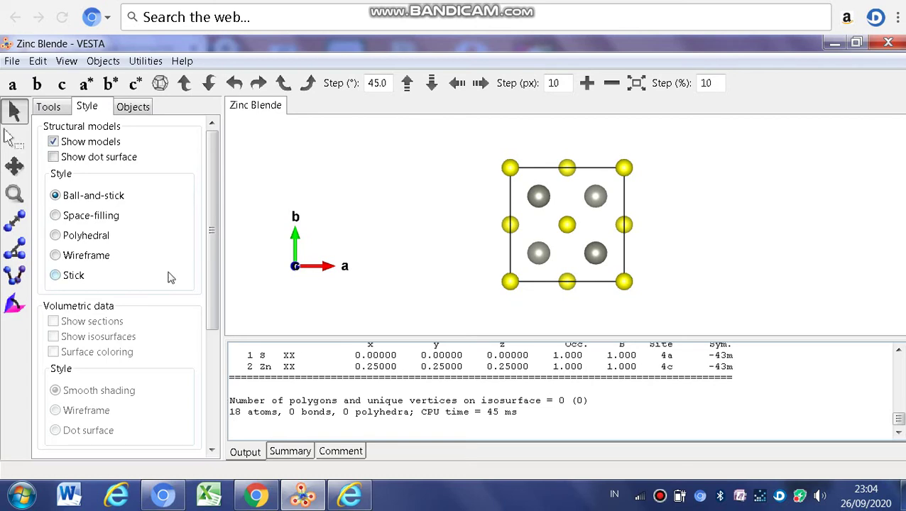
Open VESTA's Edit menu for the zinc blende structure.
{"action": "left_click", "coordinate": [40, 63]}
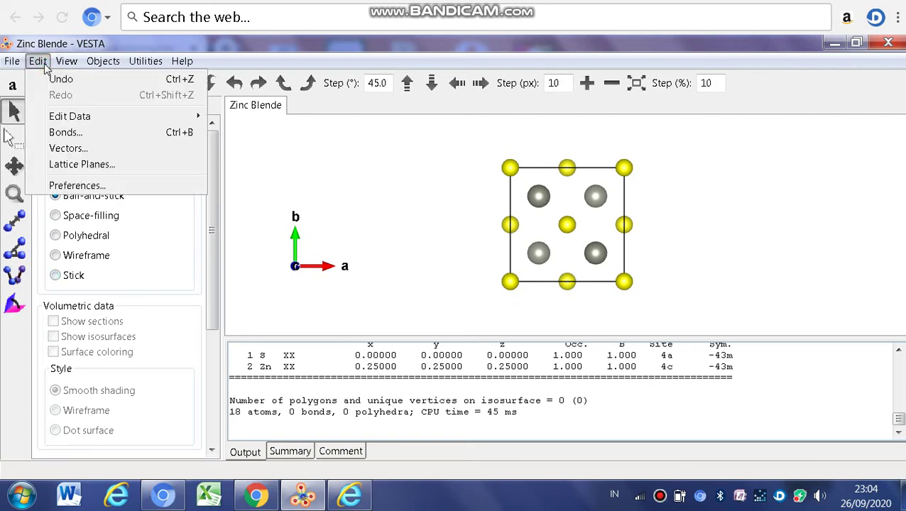
Add a bond search for any atoms bonded to the central atom A1.
{"action": "left_click", "coordinate": [66, 131]}
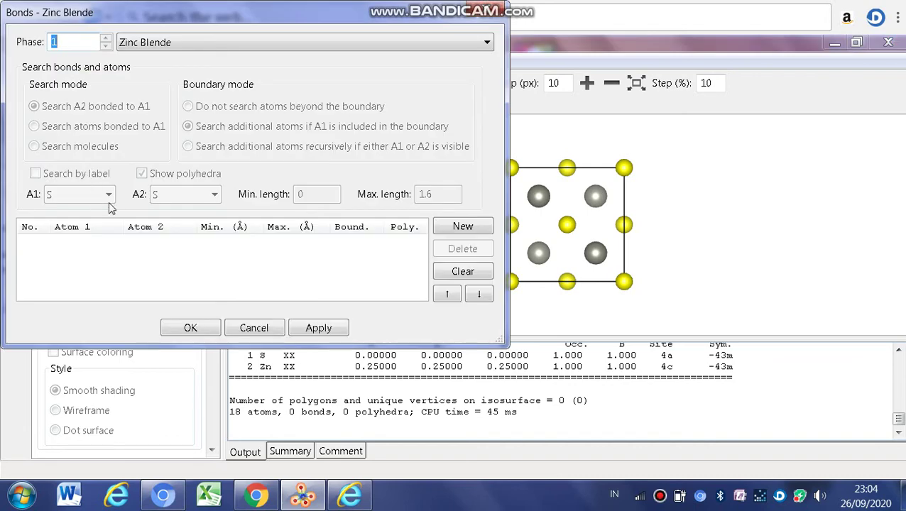
{"action": "left_click", "coordinate": [447, 235]}
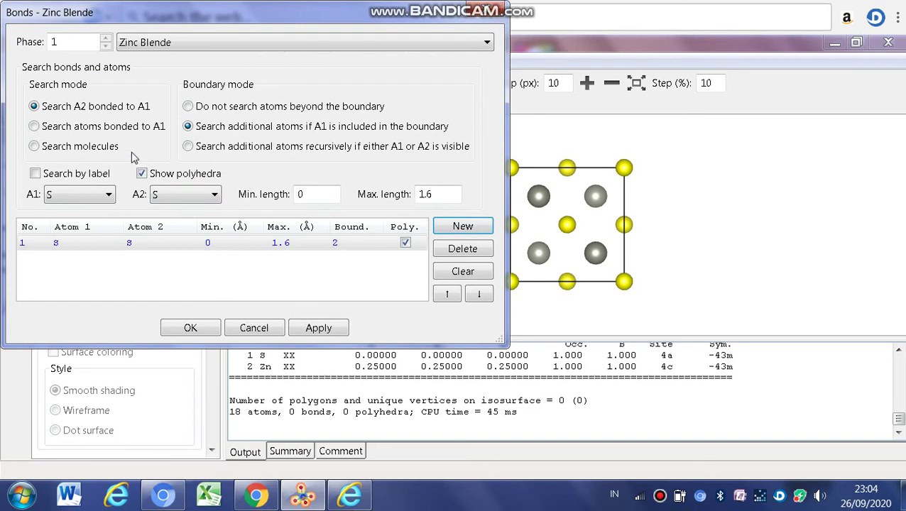
{"action": "left_click", "coordinate": [100, 126]}
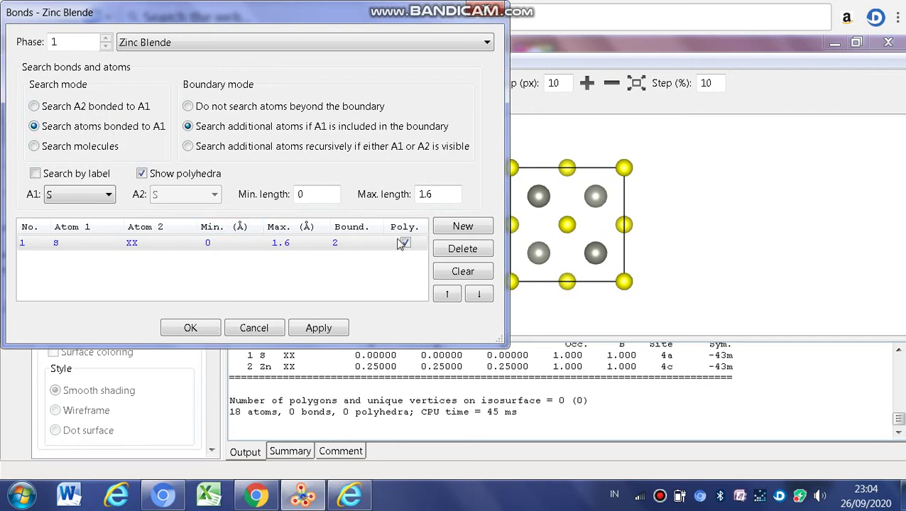
Add a second bond search centred on Zn with 3 Å maximum length and apply the bonds.
{"action": "left_click", "coordinate": [461, 227]}
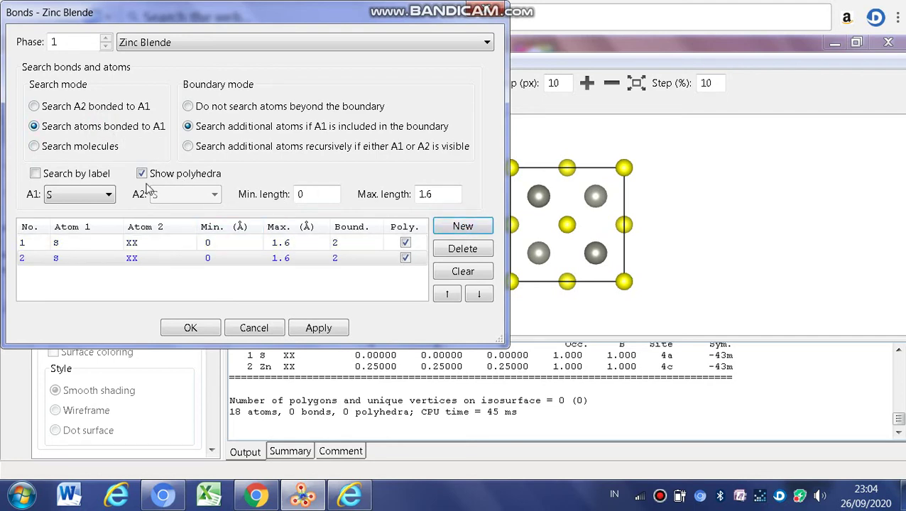
{"action": "left_click", "coordinate": [108, 196]}
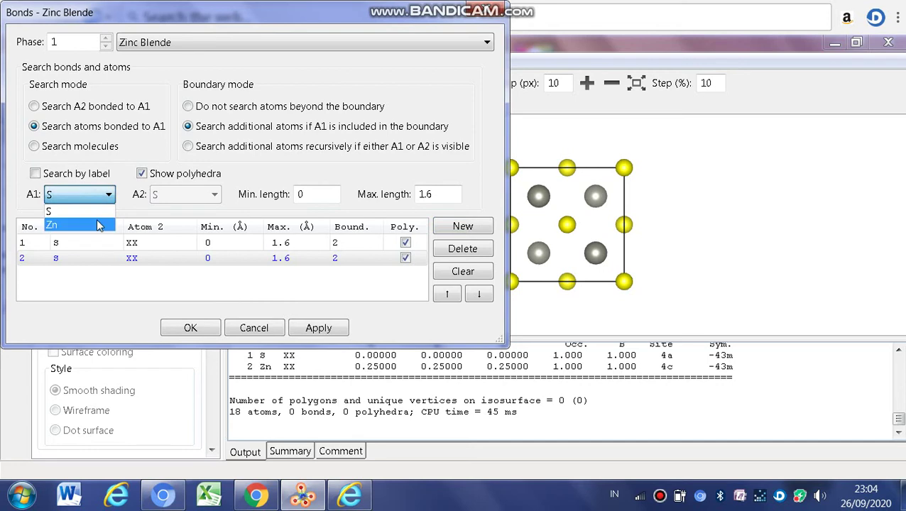
{"action": "left_click", "coordinate": [99, 224]}
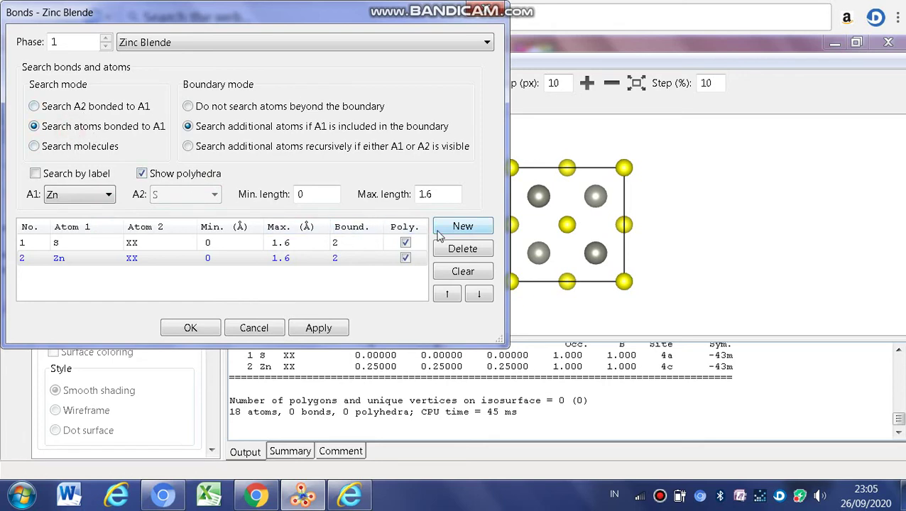
{"action": "left_click_drag", "start_coordinate": [436, 194], "coordinate": [410, 196]}
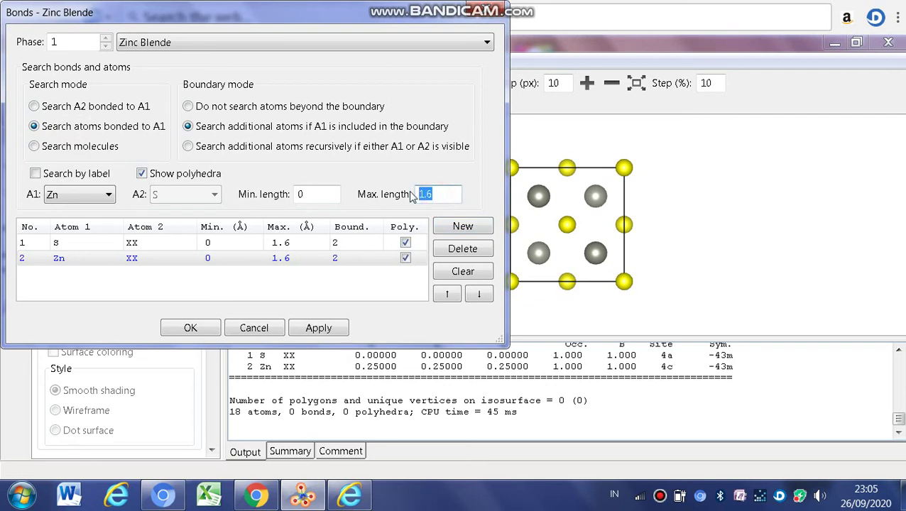
{"action": "key", "text": "BackSpace"}
{"action": "type", "text": "3"}
{"action": "key", "text": "Return"}
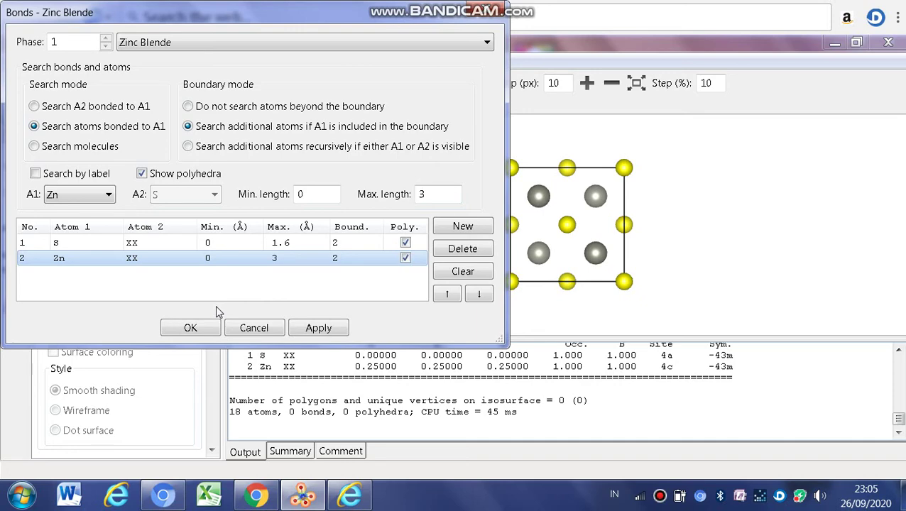
{"action": "left_click", "coordinate": [191, 328]}
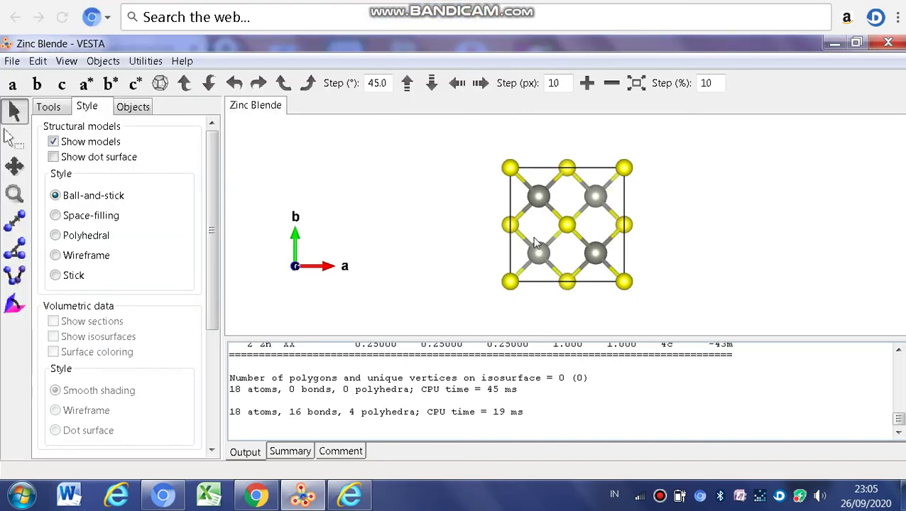
Rotate the cell to an oblique 3-D view of the Zn–S tetrahedra.
{"action": "left_click_drag", "start_coordinate": [532, 243], "coordinate": [568, 147]}
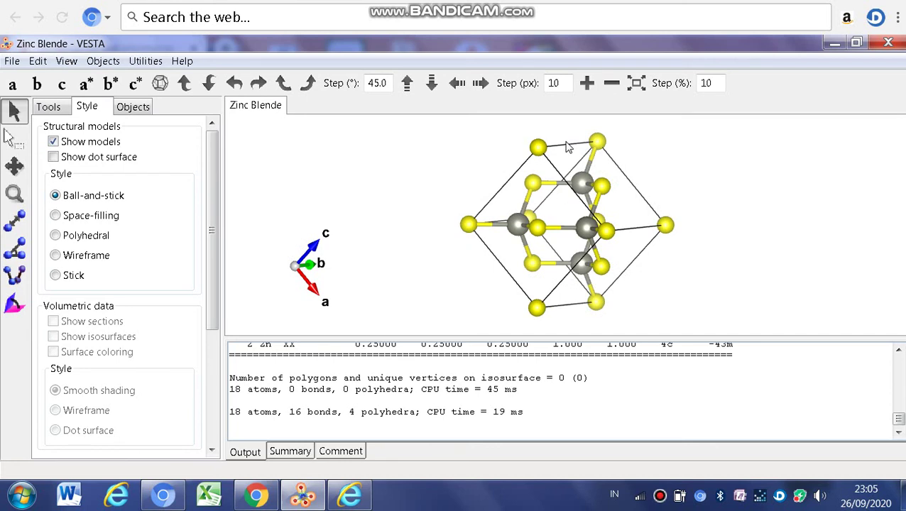
Switch the rotation mode from Drag to Animation in the Tools options.
{"action": "left_click", "coordinate": [49, 107]}
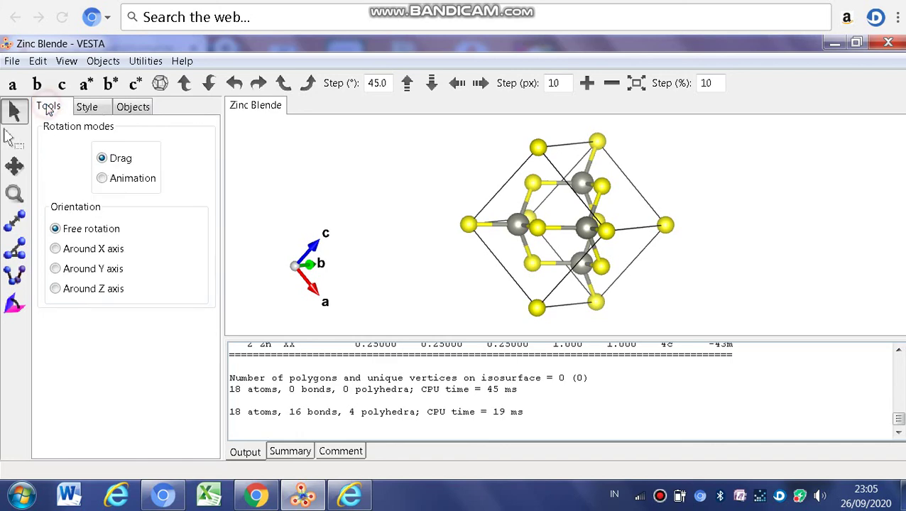
{"action": "left_click", "coordinate": [103, 178]}
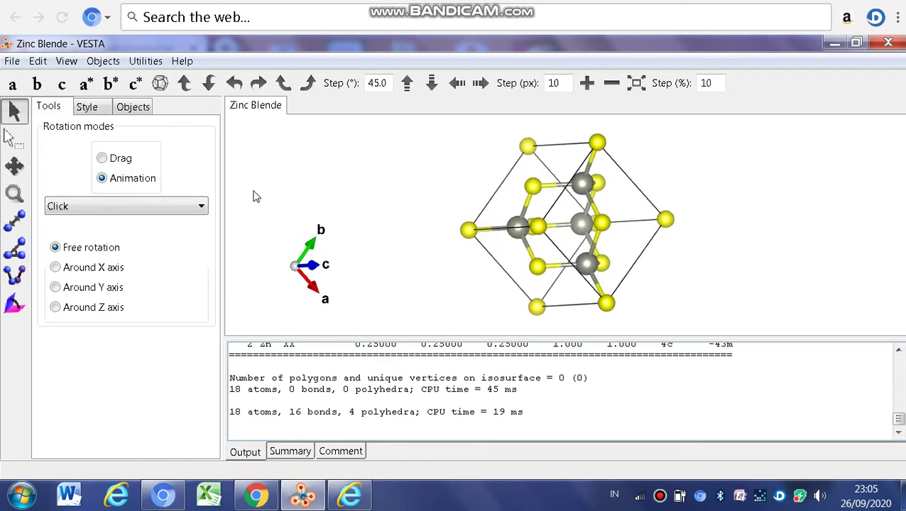